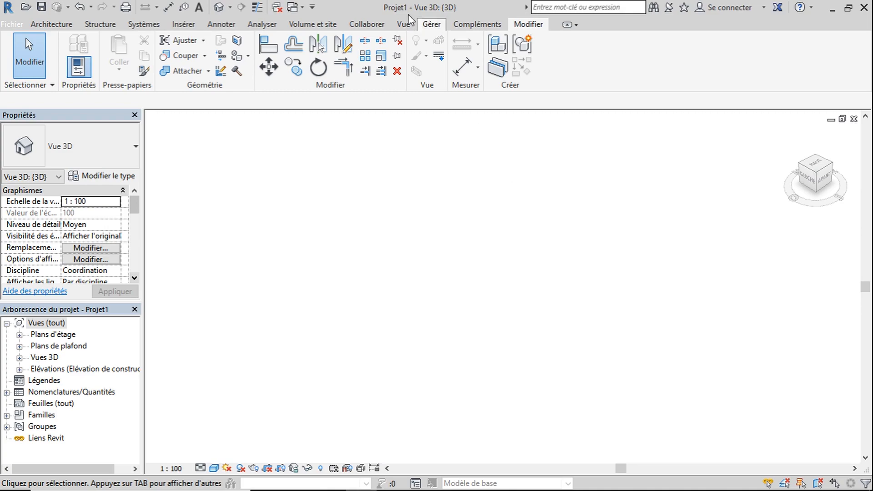
# - Start a new in-place mass named Volume 1, dismissing the save reminder
pyautogui.click(329, 24)
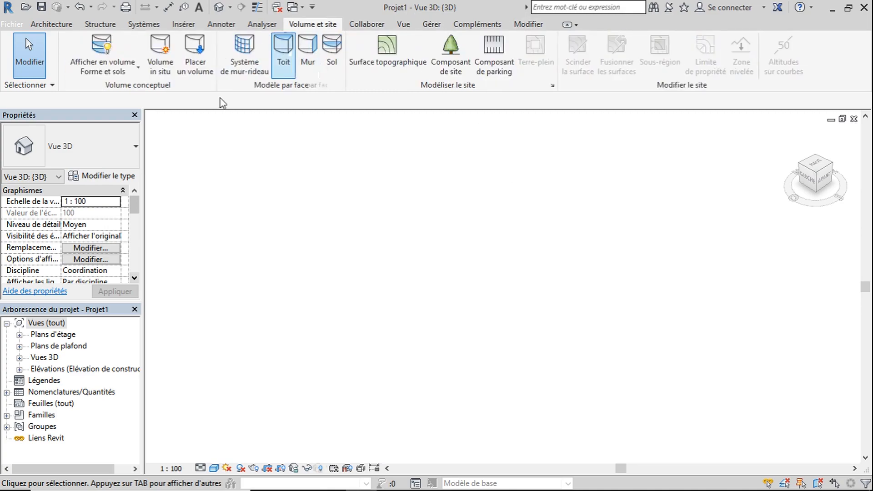
pyautogui.click(162, 66)
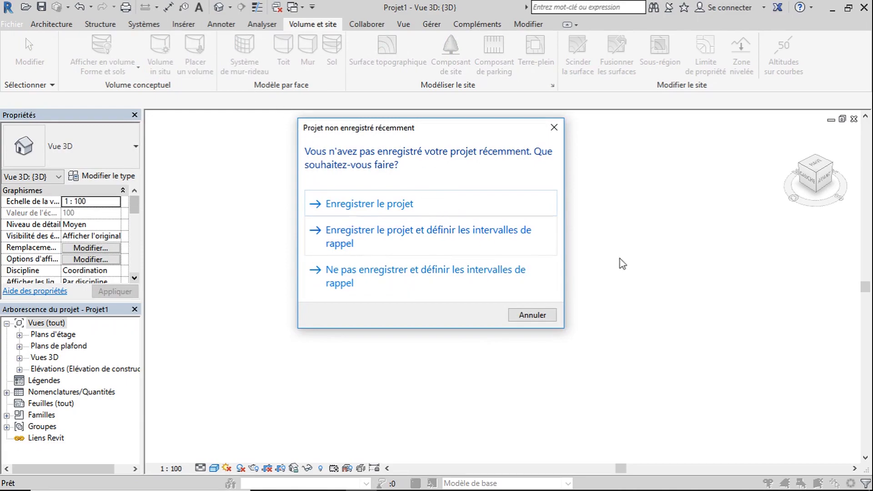
pyautogui.click(546, 317)
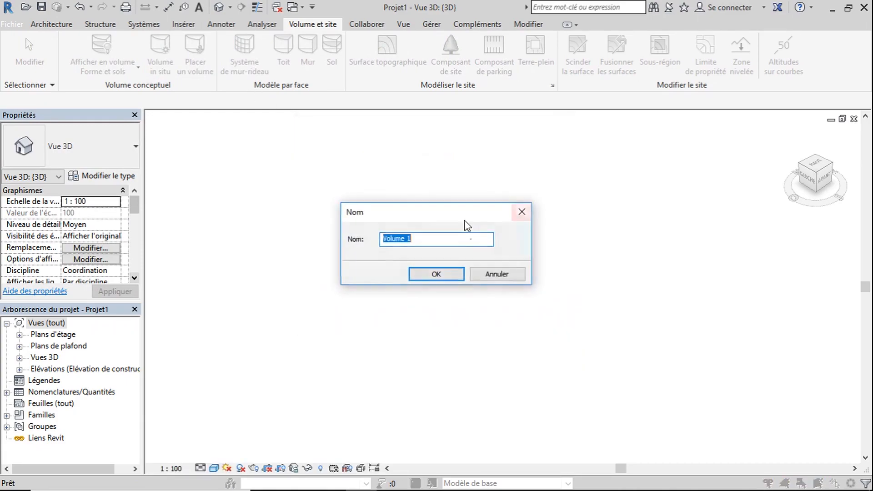
pyautogui.click(444, 275)
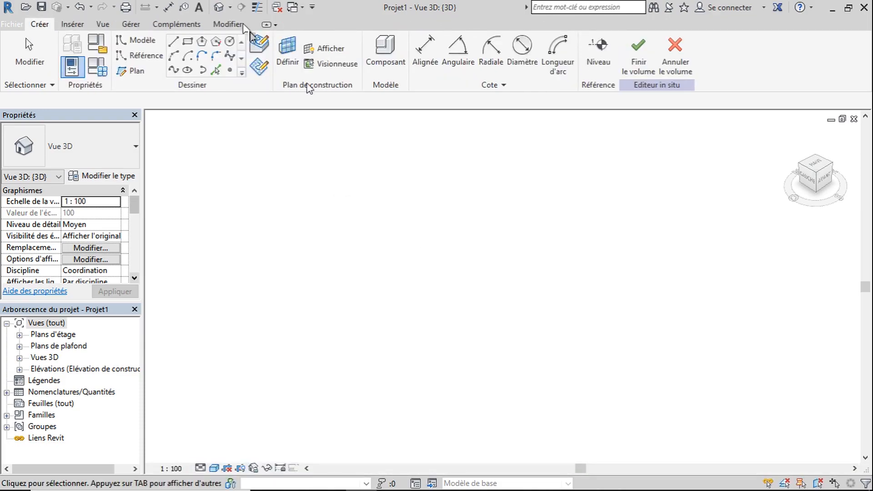
# - Draw a model-line rectangle about 64000 by 42000 on the base level and create a solid form from it
pyautogui.click(188, 42)
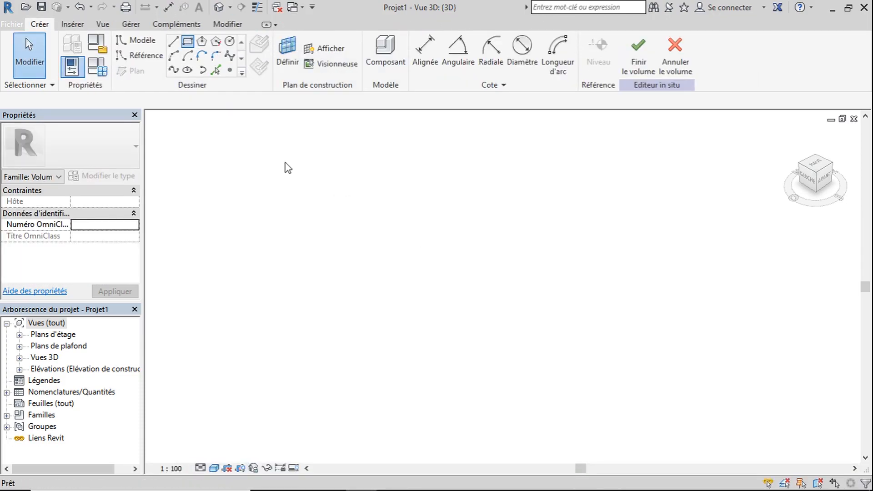
pyautogui.click(376, 235)
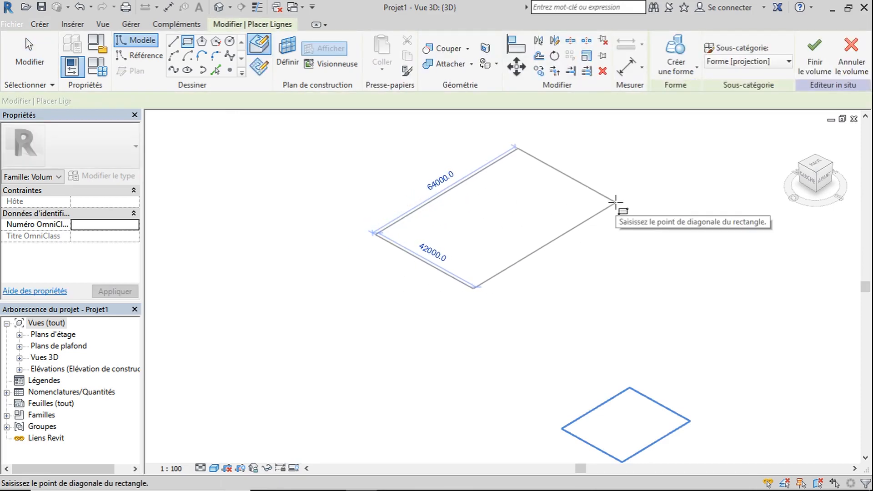
pyautogui.click(615, 202)
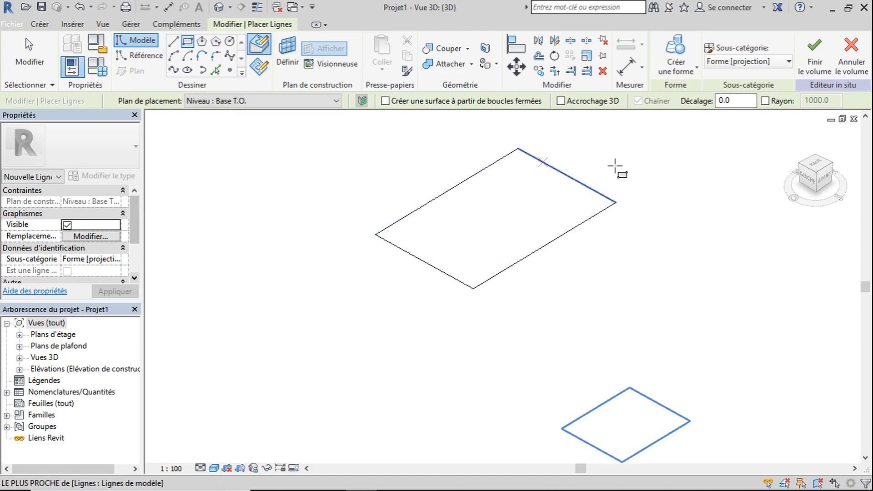
pyautogui.click(691, 70)
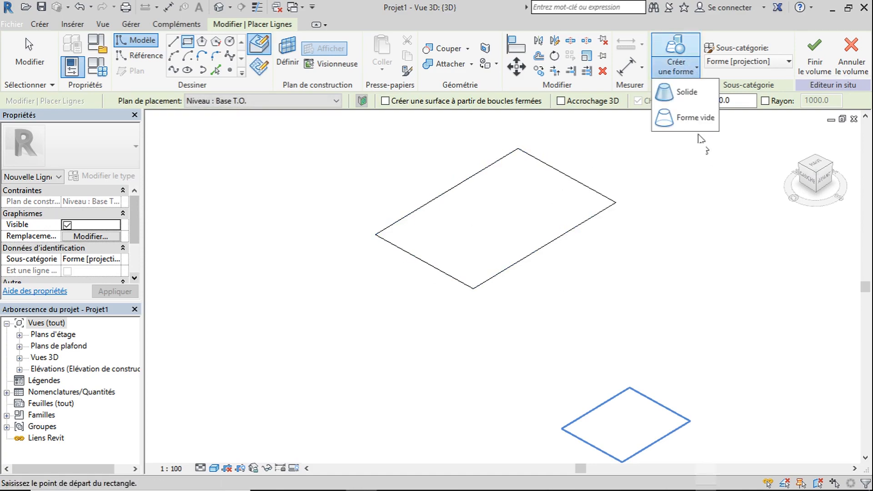
pyautogui.click(692, 91)
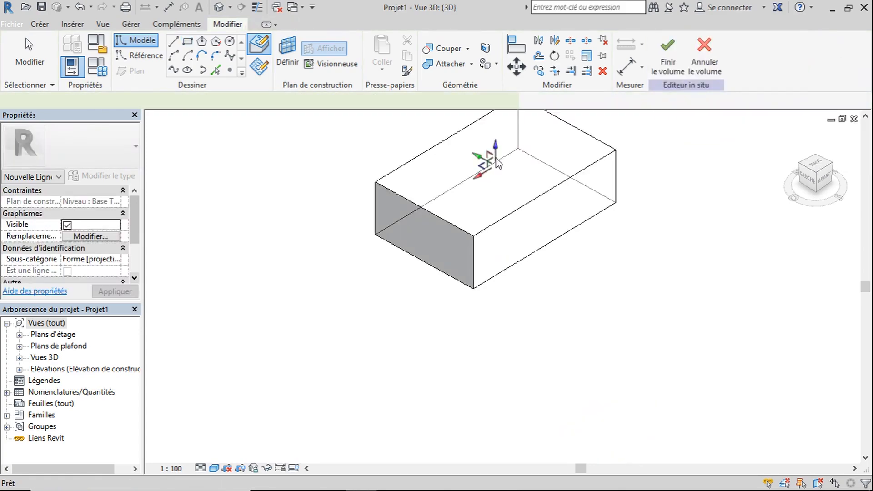
# - Try to move the top face of the box vertically
pyautogui.click(508, 145)
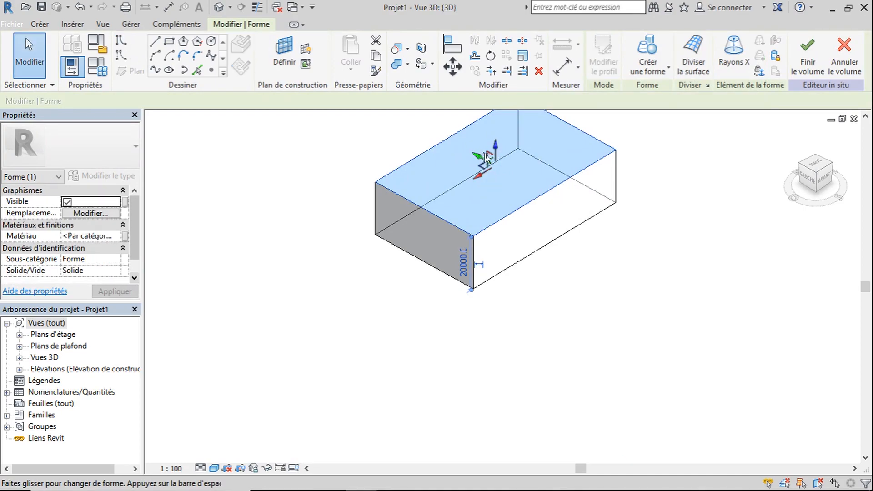
pyautogui.click(611, 278)
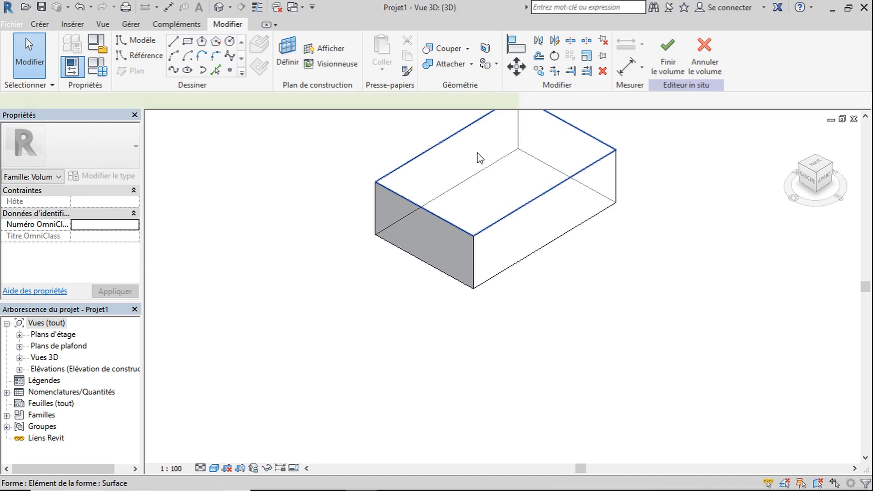
pyautogui.click(496, 161)
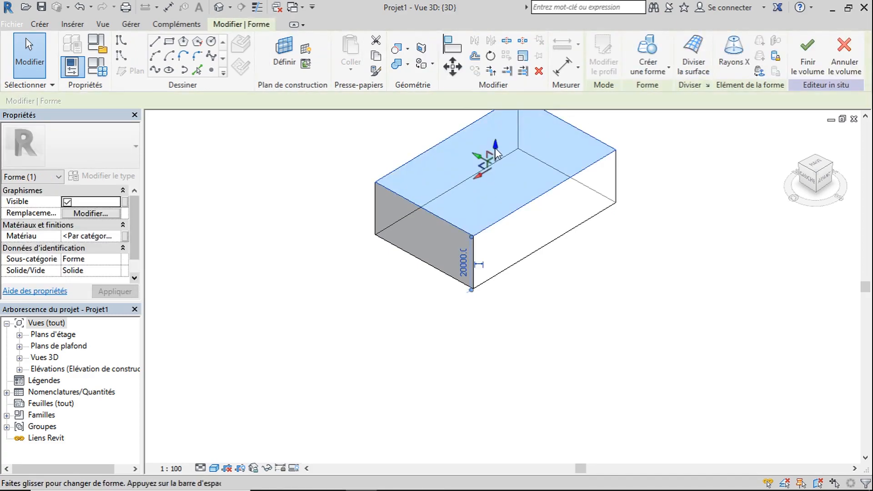
pyautogui.moveTo(493, 129); pyautogui.dragTo(495, 146)
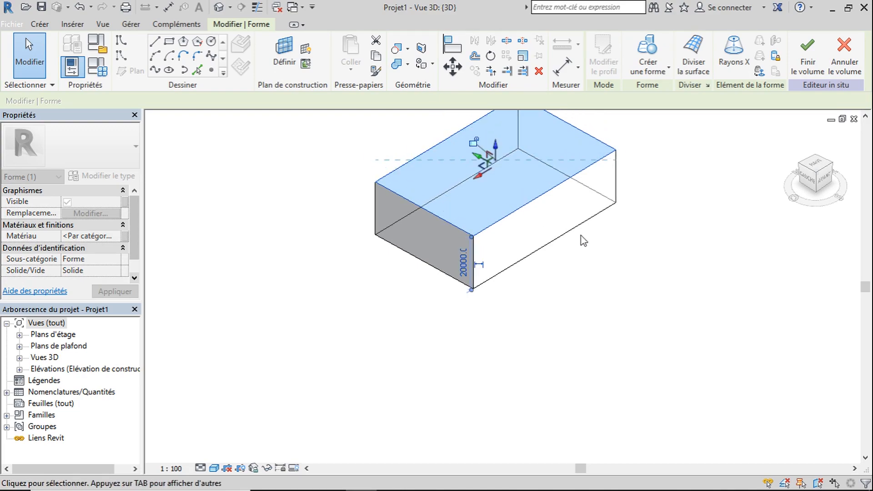
# - Move the long front top edge of the box outward so that the top measures about 61780 across
pyautogui.moveTo(629, 256); pyautogui.dragTo(612, 326, button='middle')
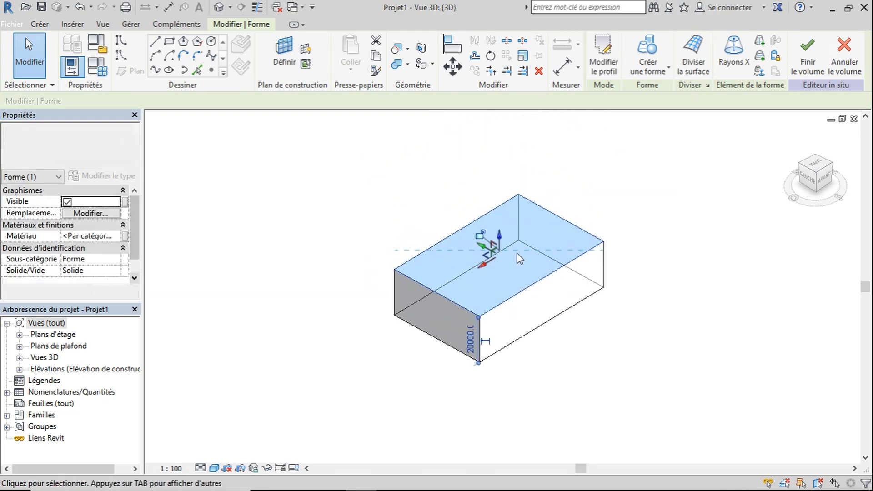
pyautogui.scroll(1, 612, 326)
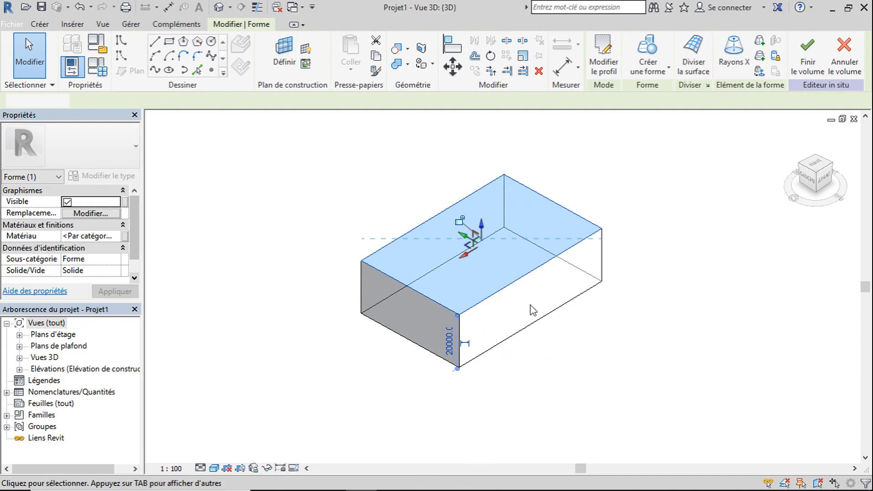
pyautogui.press('Escape')
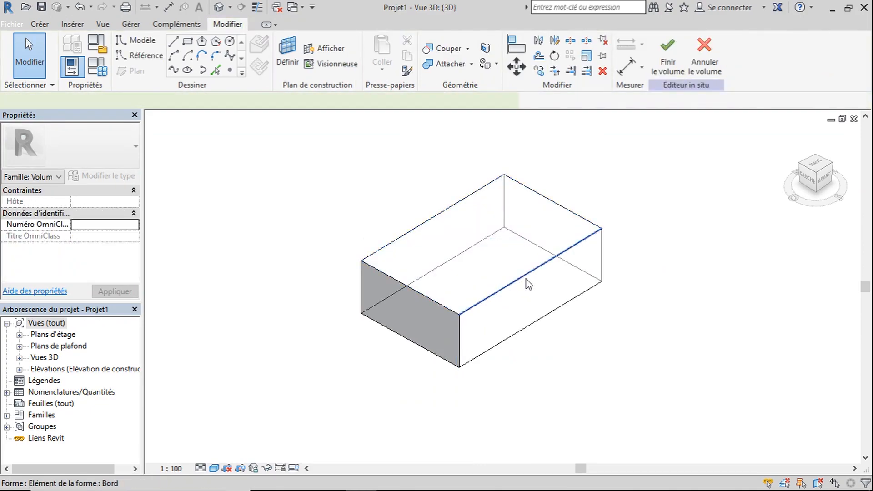
pyautogui.click(526, 279)
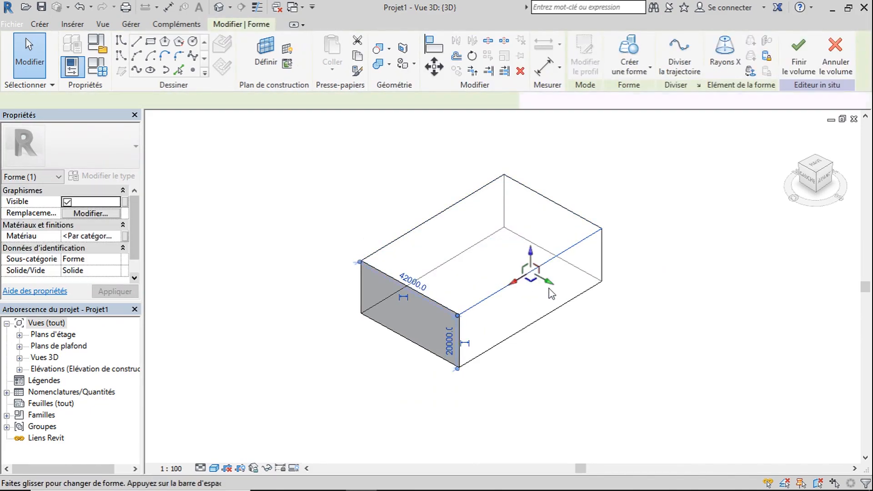
pyautogui.moveTo(551, 287); pyautogui.dragTo(596, 314)
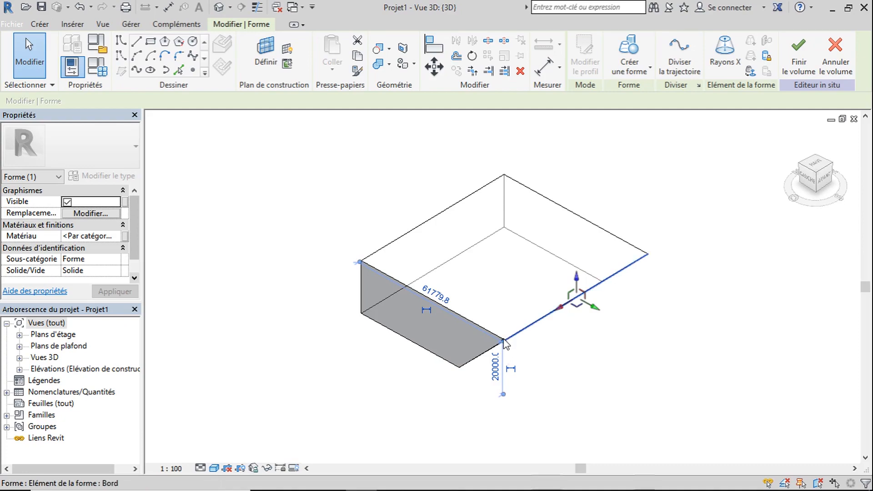
# - Raise the front corner vertex of the displaced top edge to a height of about 42080
pyautogui.moveTo(503, 340); pyautogui.dragTo(502, 305)
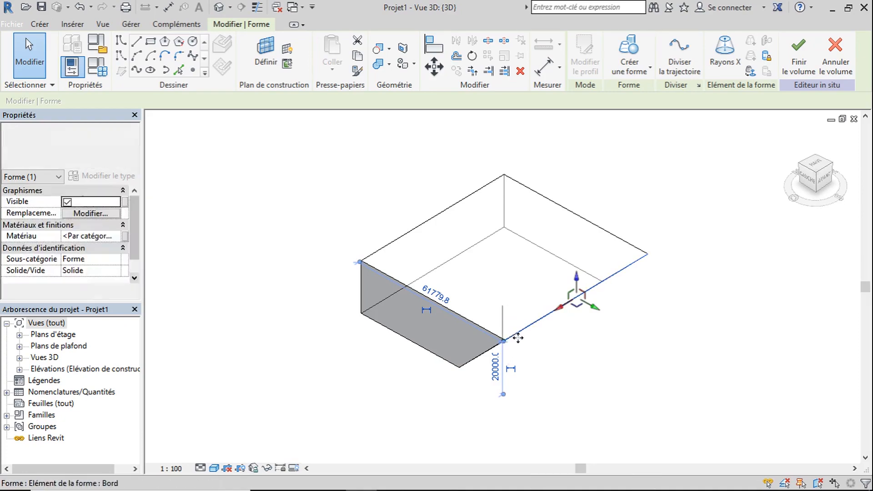
pyautogui.click(535, 356)
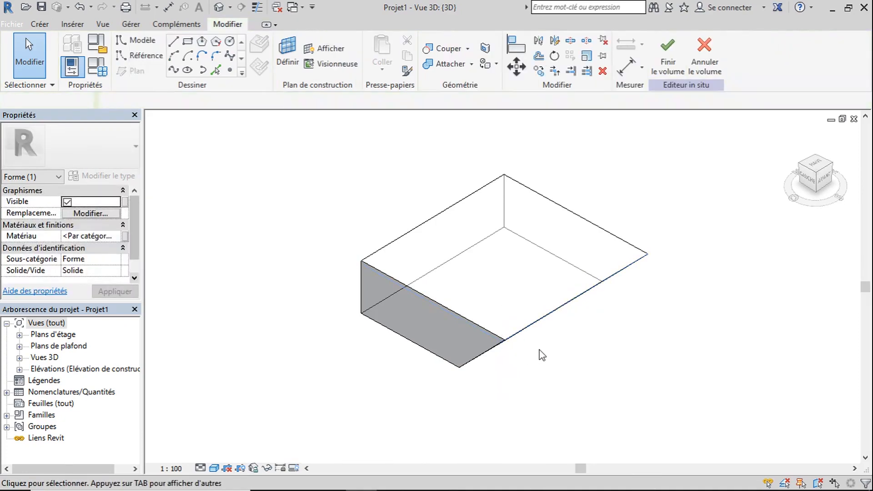
pyautogui.click(506, 341)
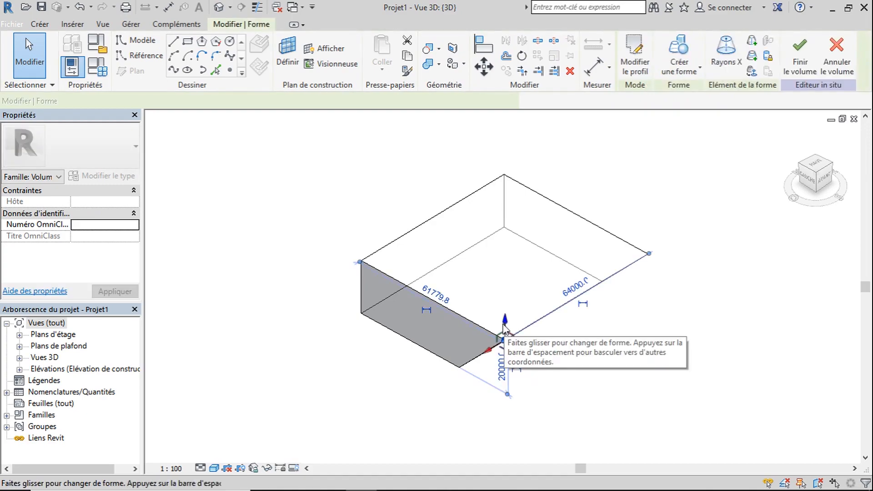
pyautogui.moveTo(505, 322); pyautogui.dragTo(505, 281)
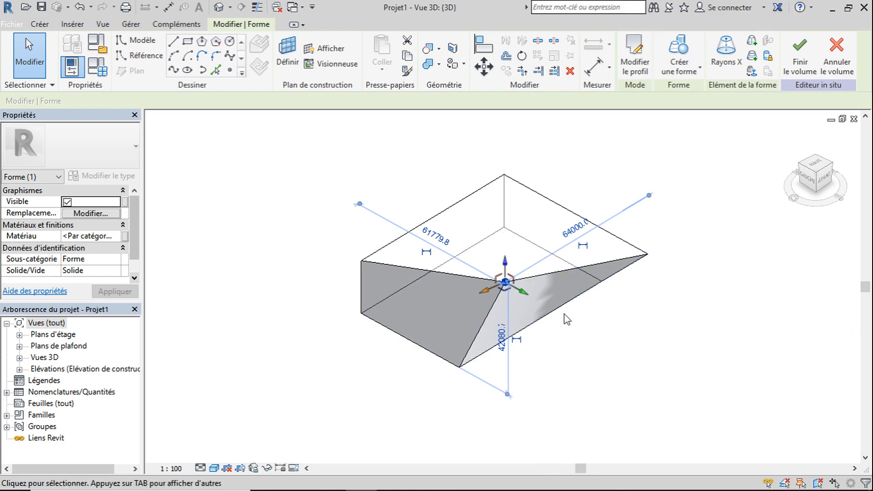
# - Try to set the height of the long top edge at the back of the form to 0
pyautogui.click(463, 208)
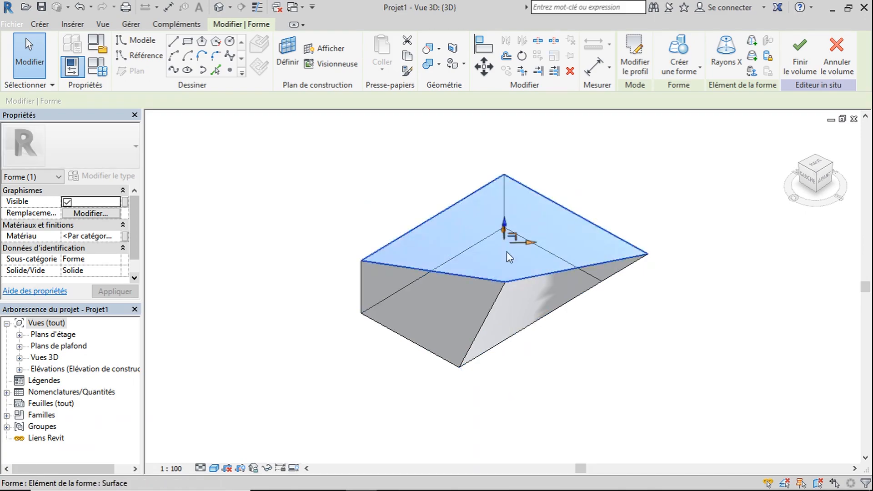
pyautogui.click(287, 182)
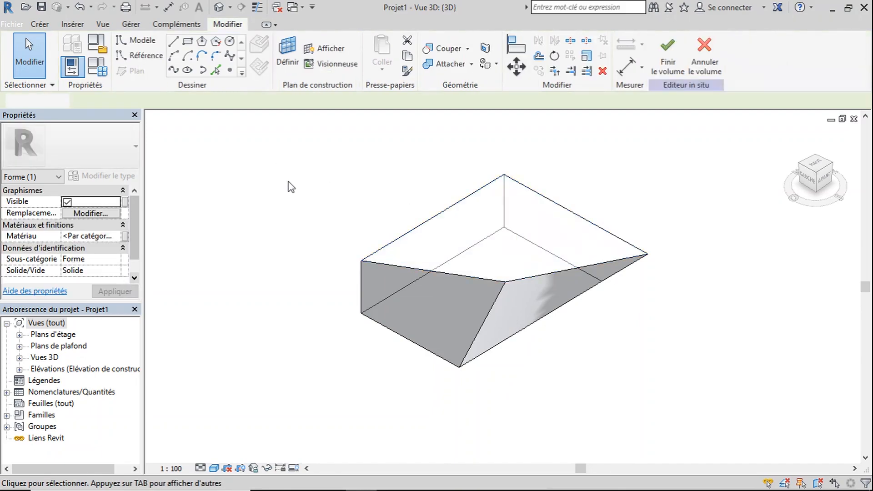
pyautogui.click(426, 227)
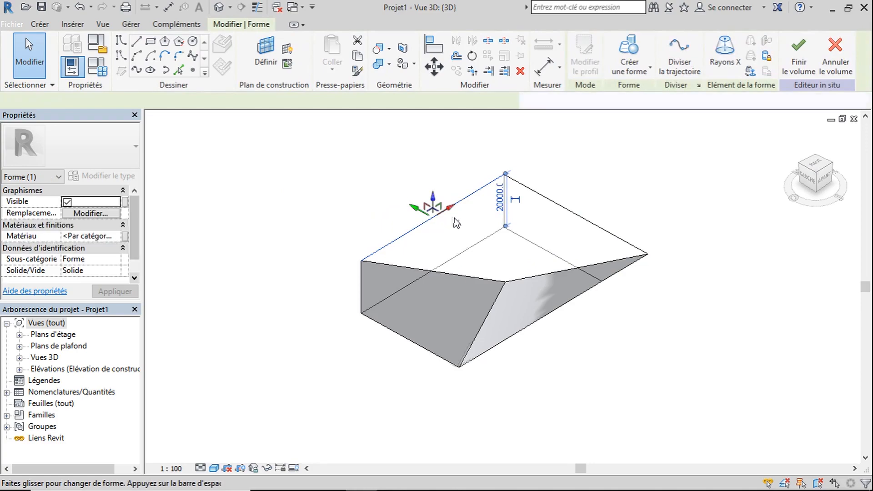
pyautogui.click(500, 200)
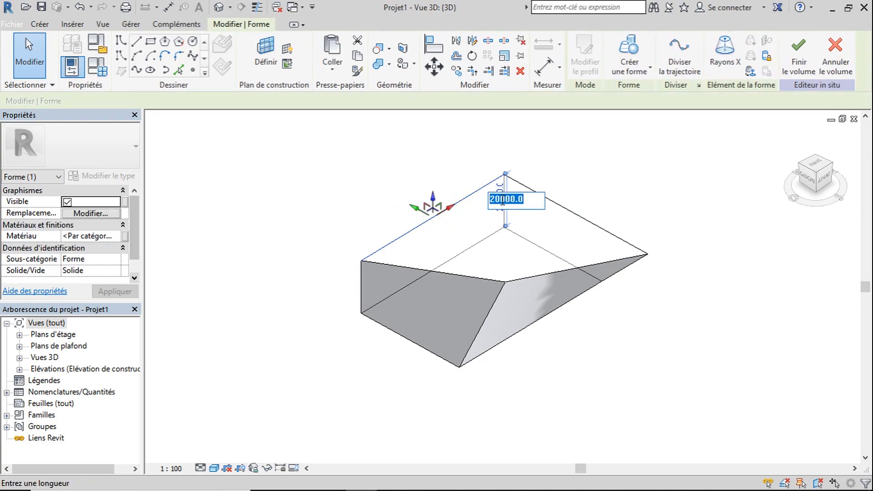
pyautogui.write('0')
pyautogui.press('Return')
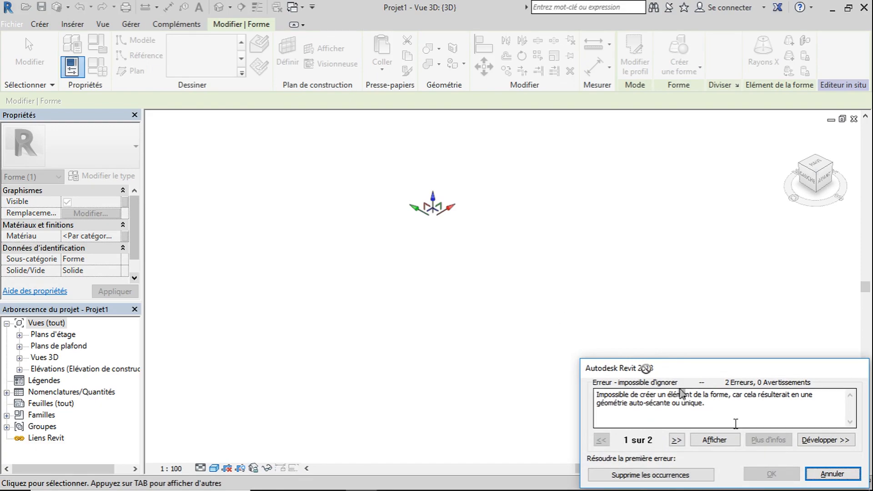
pyautogui.click(830, 476)
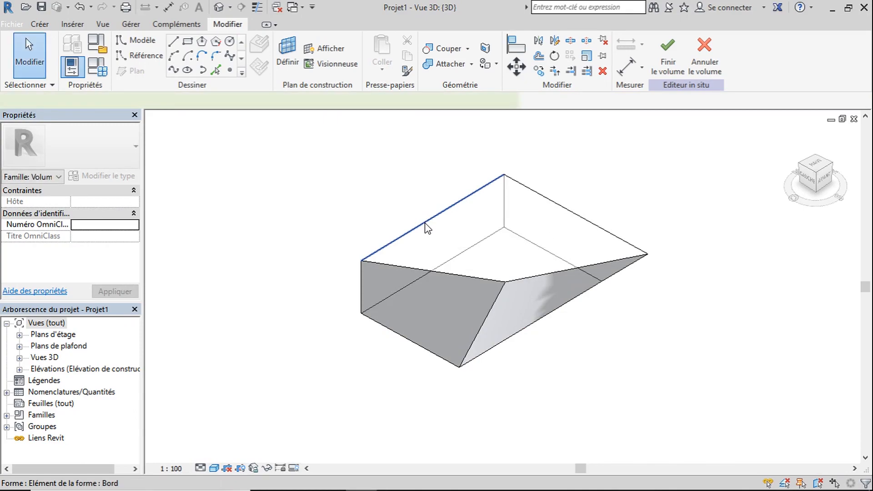
# - Set the height of the long back top edge of the form to 10
pyautogui.click(426, 228)
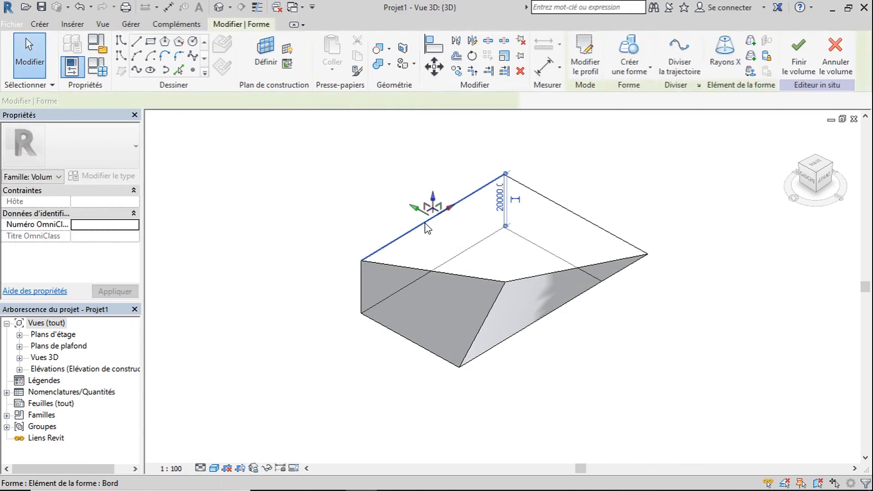
pyautogui.click(502, 199)
pyautogui.write('10')
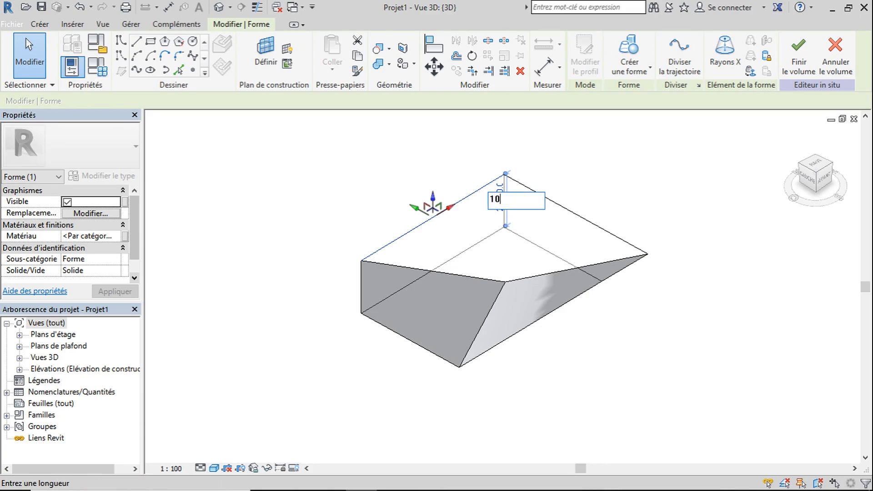
pyautogui.press('Return')
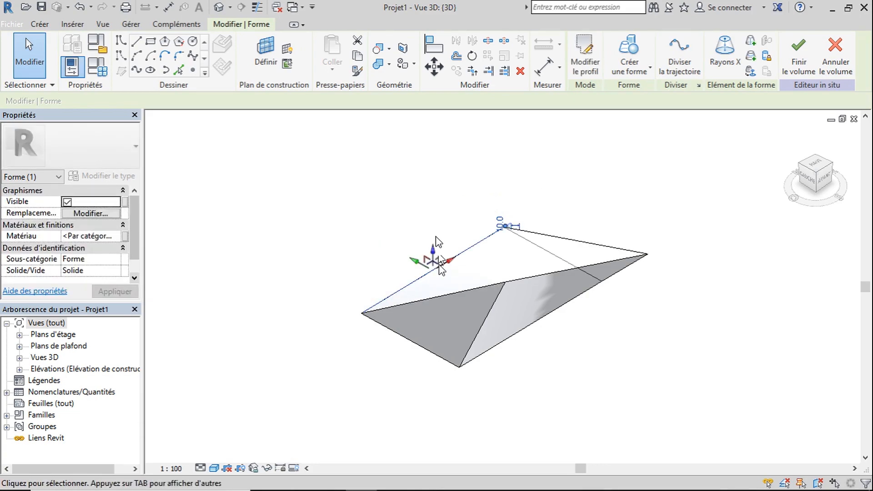